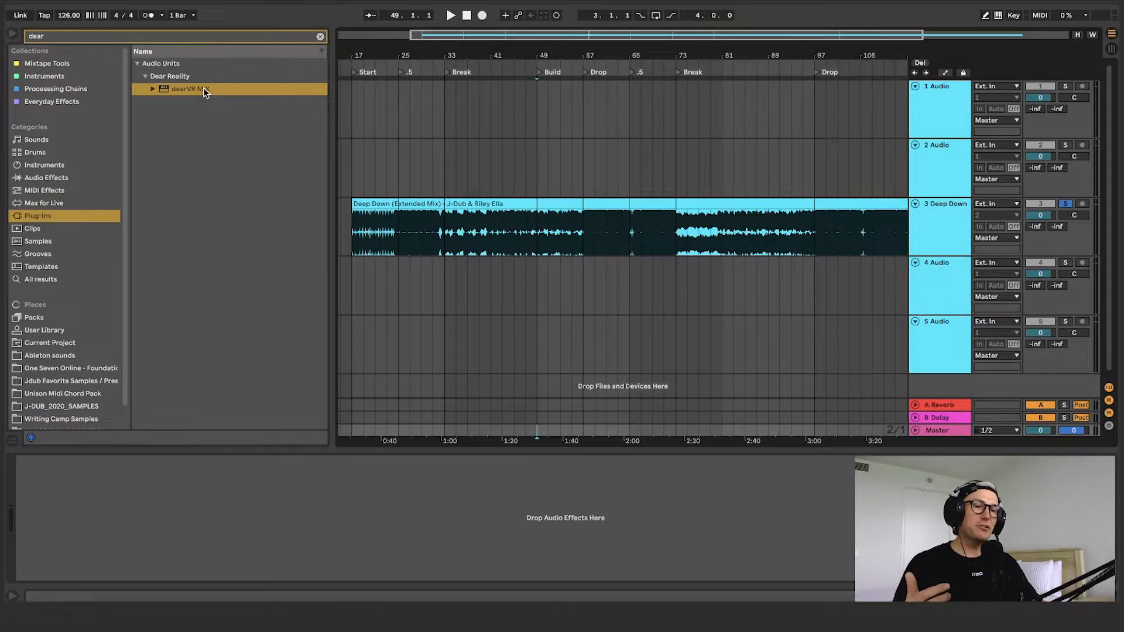
Load the dearVR MIX plug-in onto the Master track and switch the device off
double_click(205, 90)
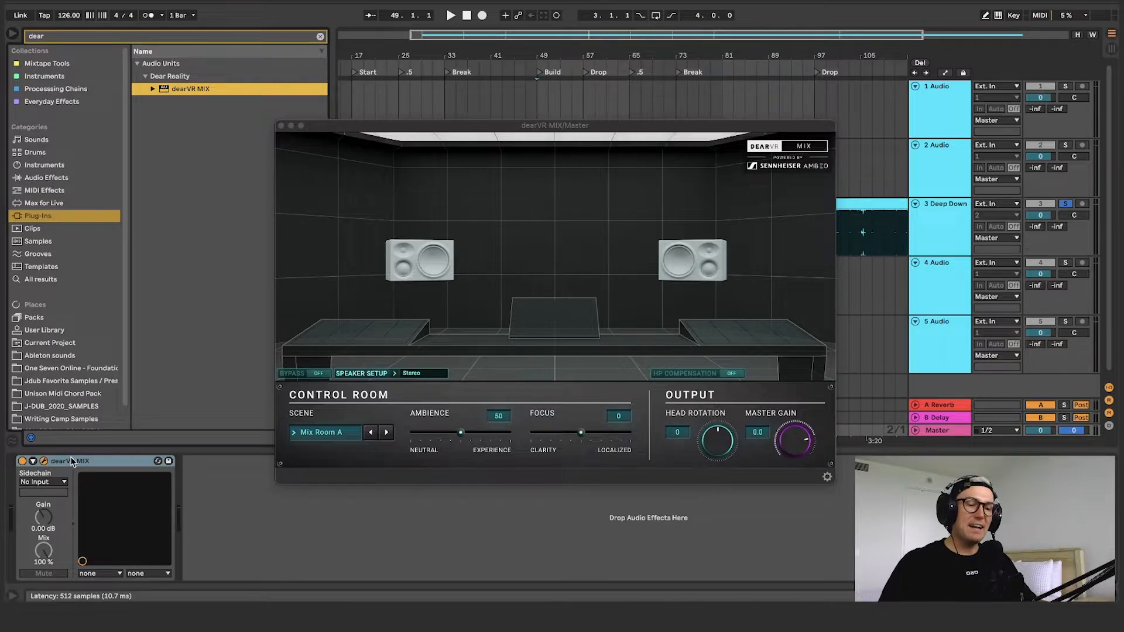
left_click(21, 462)
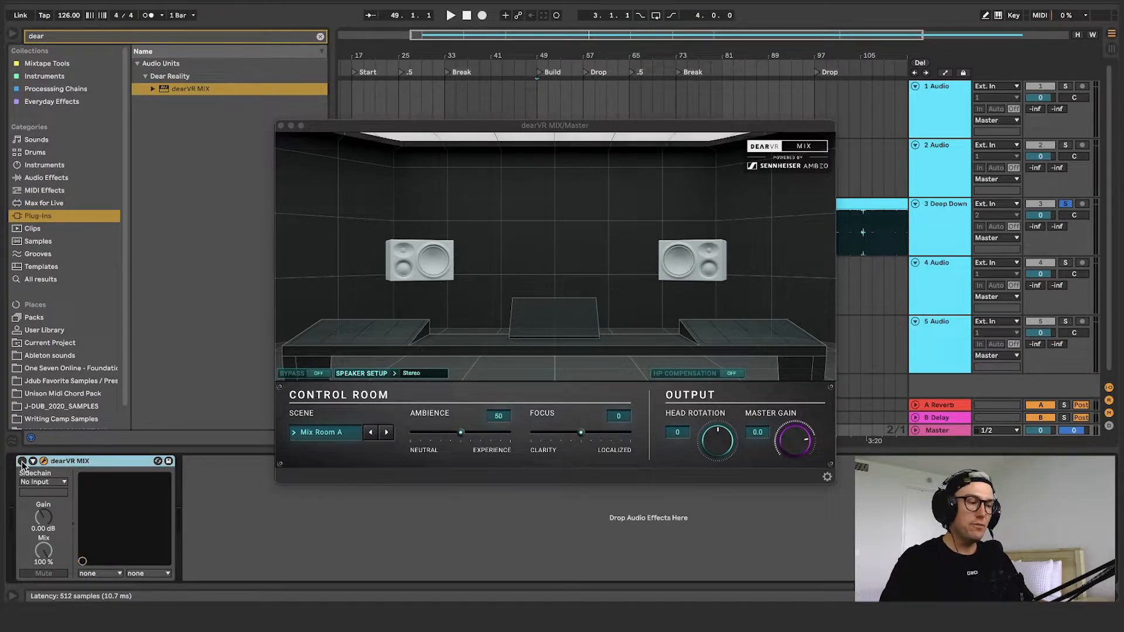
left_click_drag(585, 125, 579, 291)
Play the track from the Drop at bar 57 with dearVR MIX off, and replay it with the device switched on
left_click(583, 225)
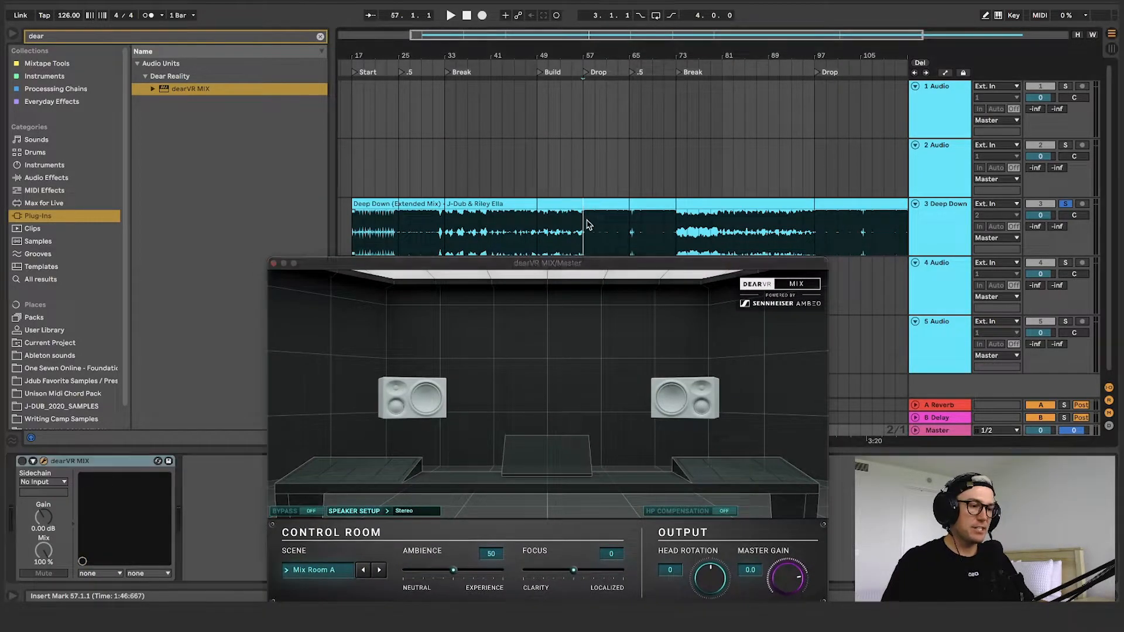
left_click(933, 433)
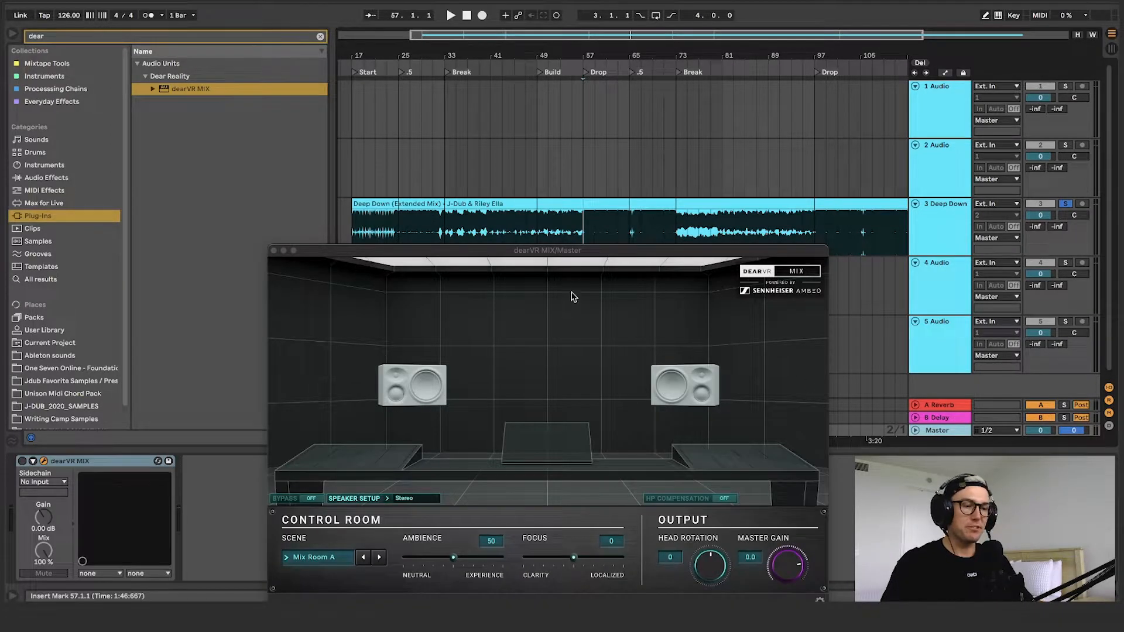
key("space")
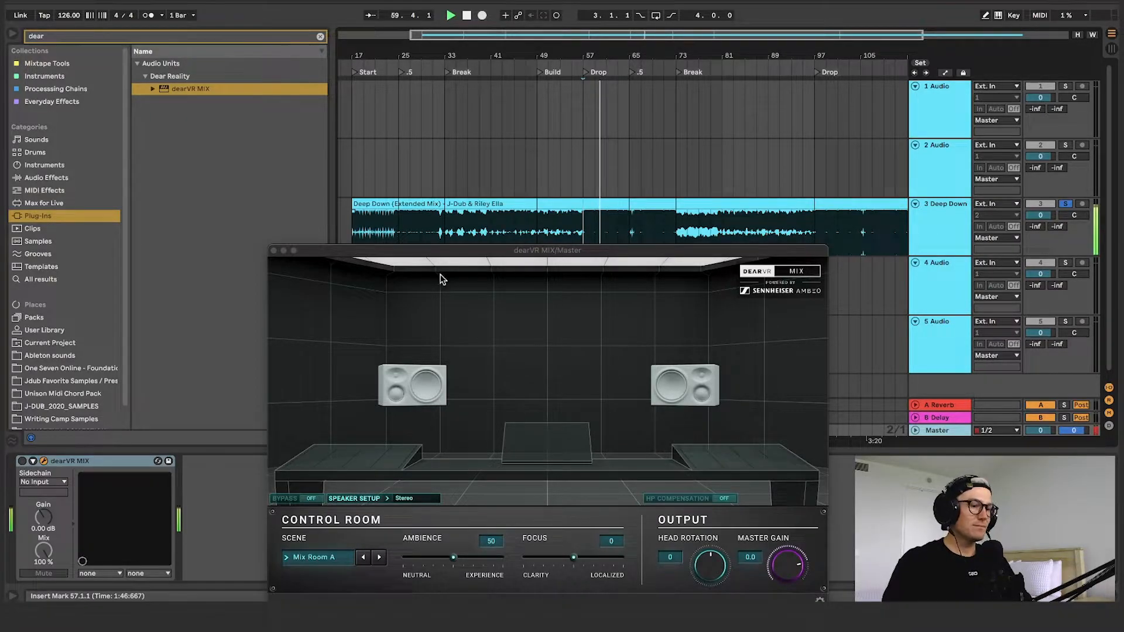
left_click(22, 460)
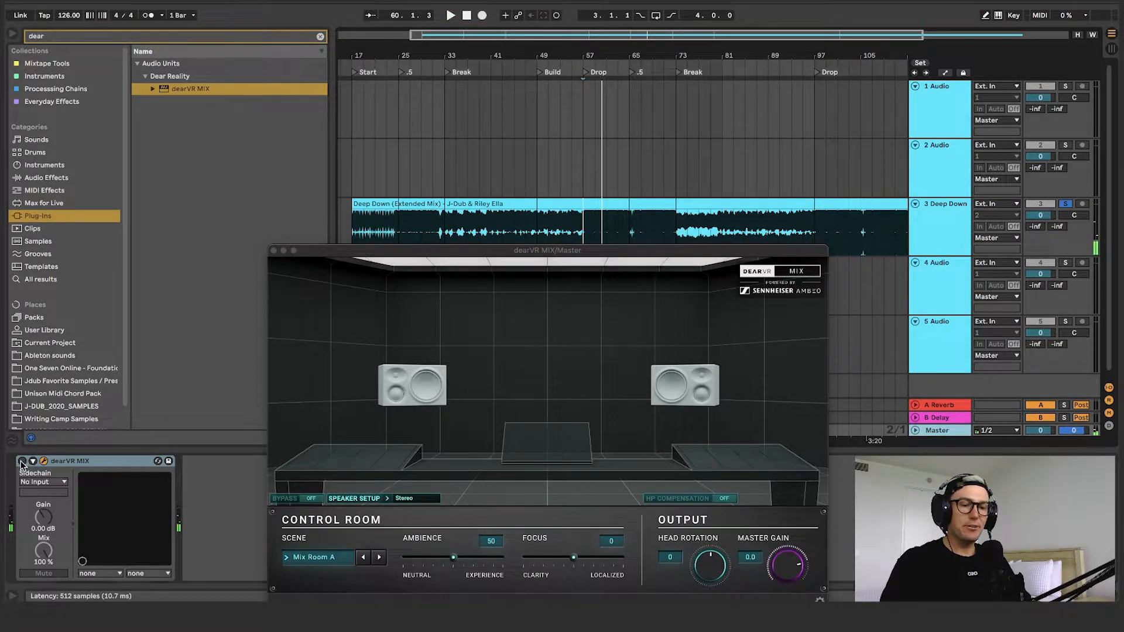
key("space")
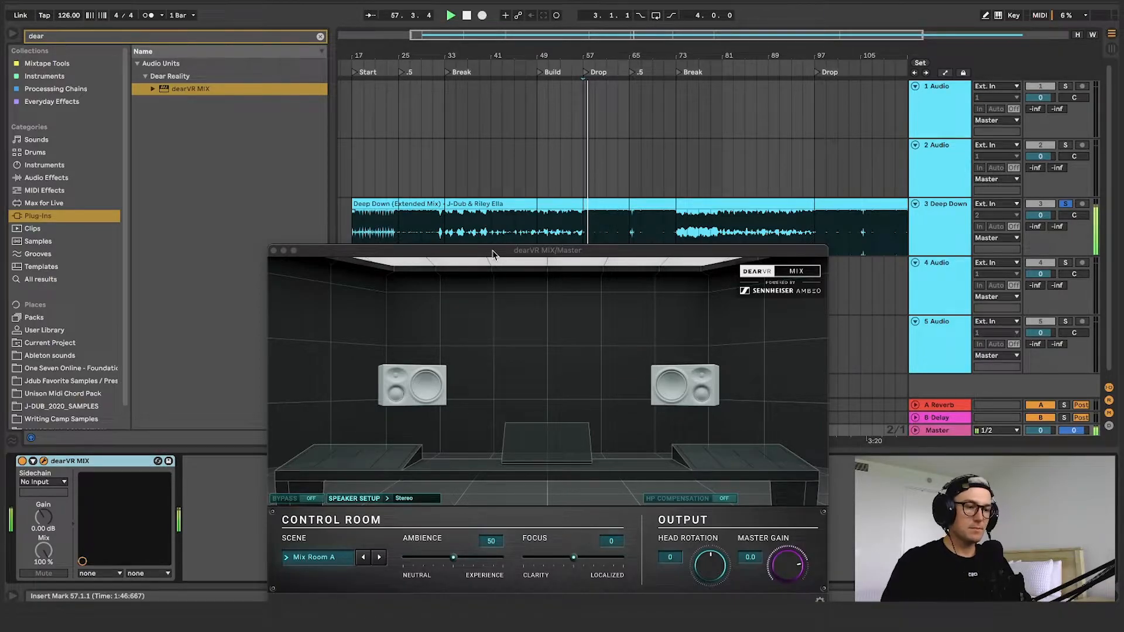
left_click_drag(494, 253, 474, 150)
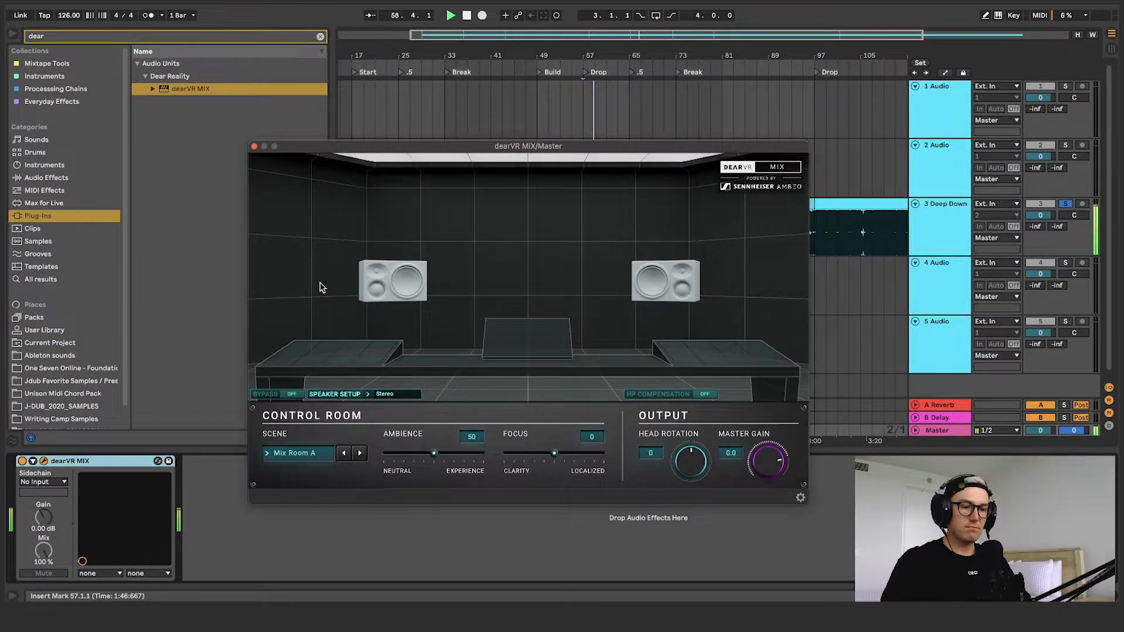
Try the Stereo Wide speaker setup in dearVR MIX and return it to Stereo
left_click(391, 394)
left_click(390, 385)
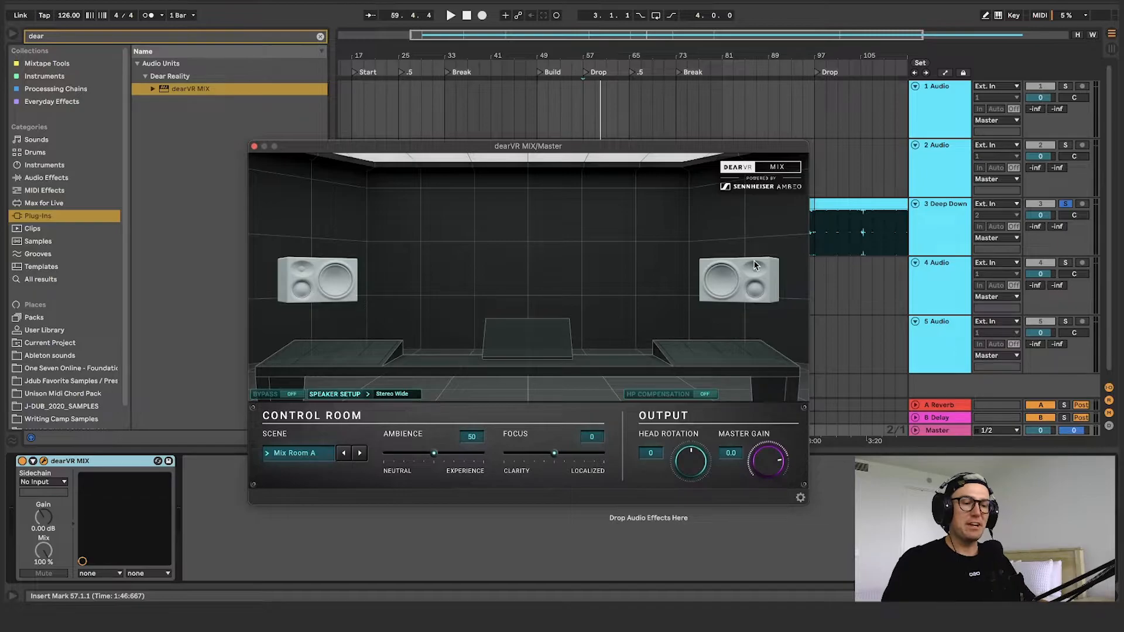
left_click(396, 396)
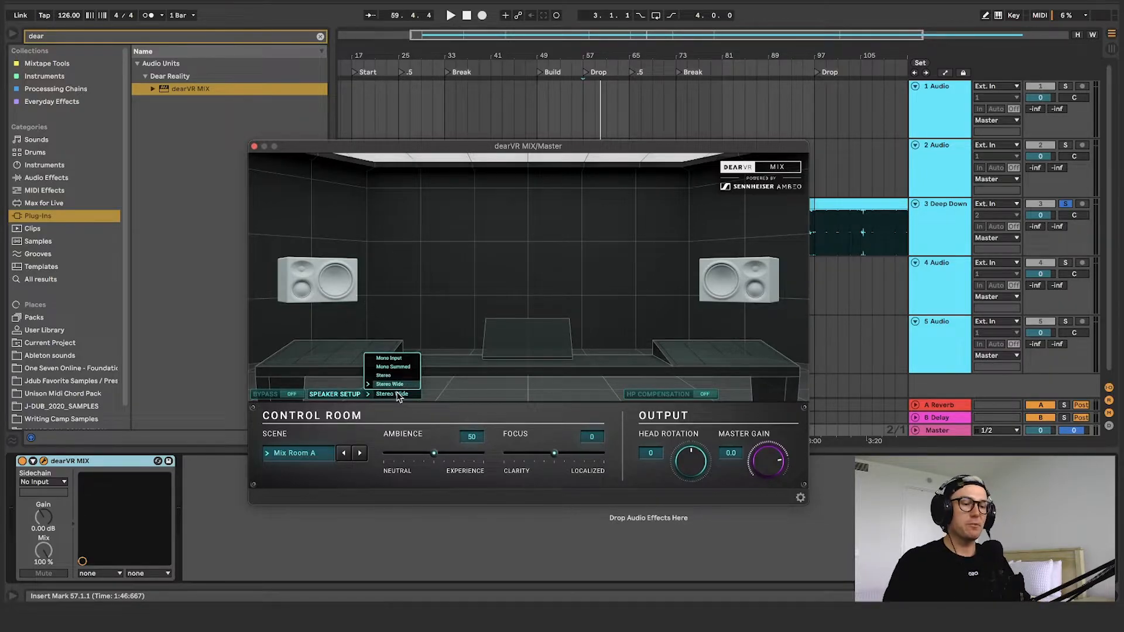
left_click(392, 376)
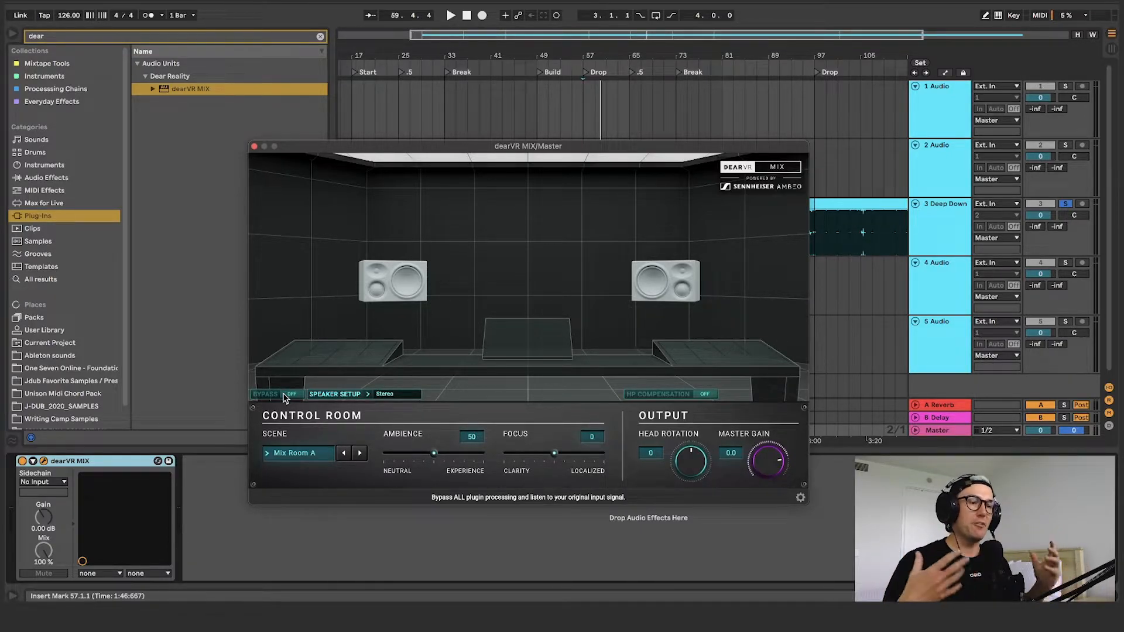
Play the track in Stereo Wide, compare it against the bypassed signal, and restore the Stereo speaker setup
key("space")
left_click(398, 400)
left_click(397, 386)
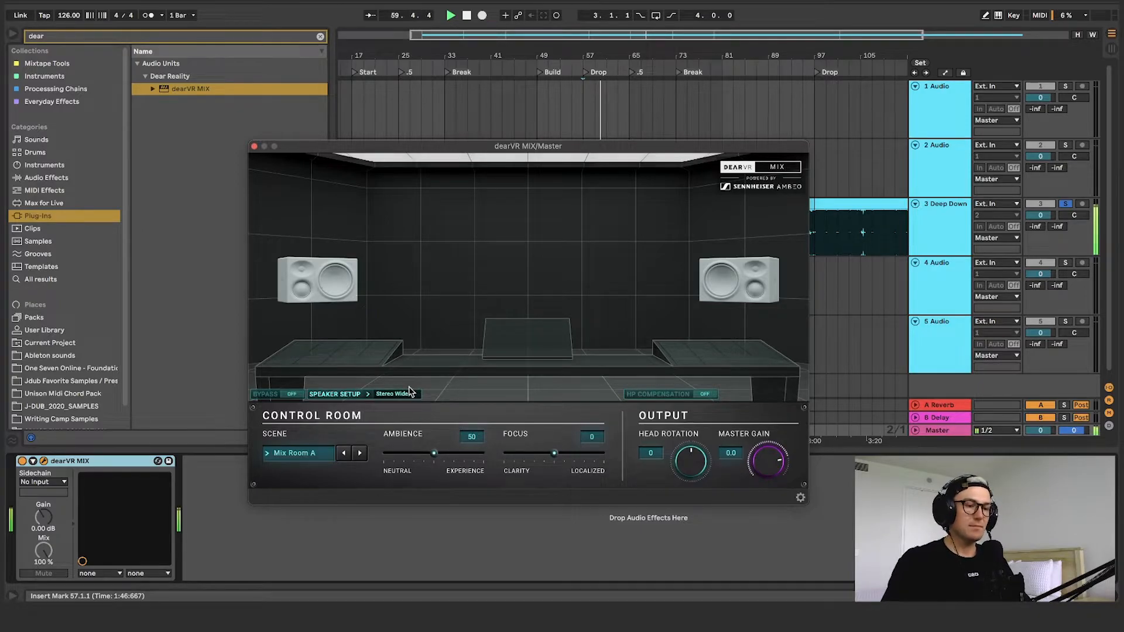
left_click(291, 395)
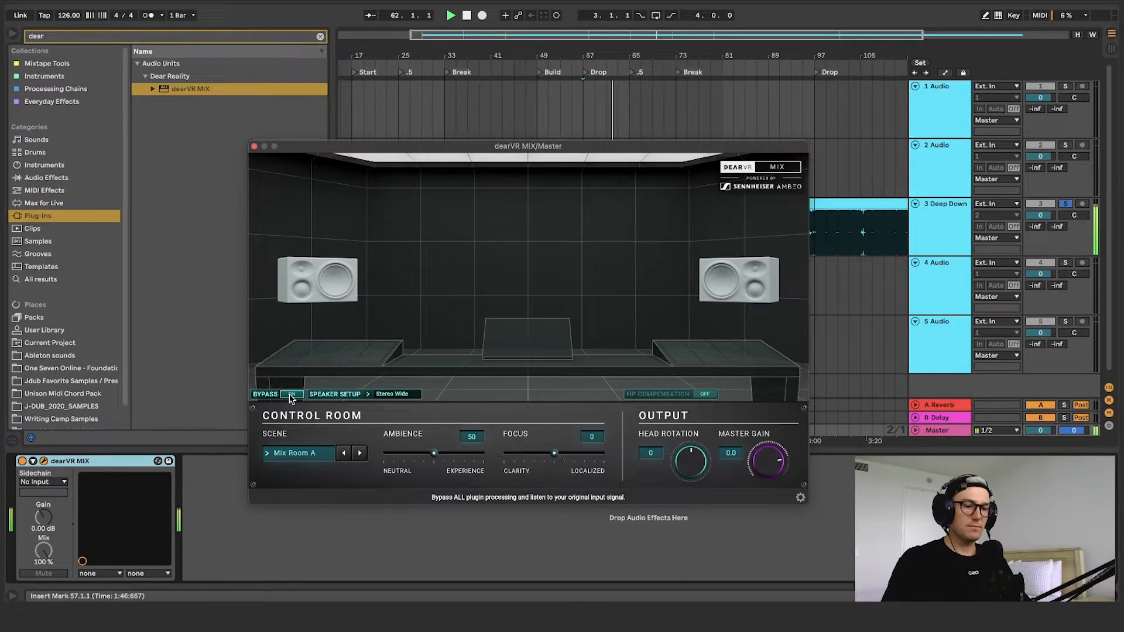
left_click(290, 395)
left_click(385, 397)
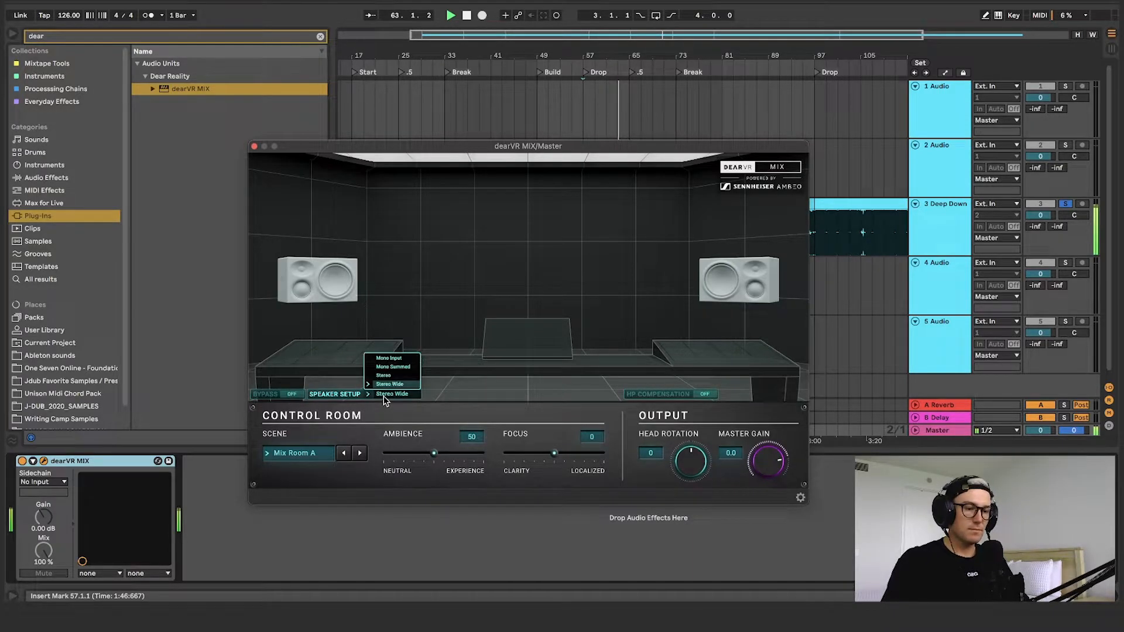
left_click(391, 376)
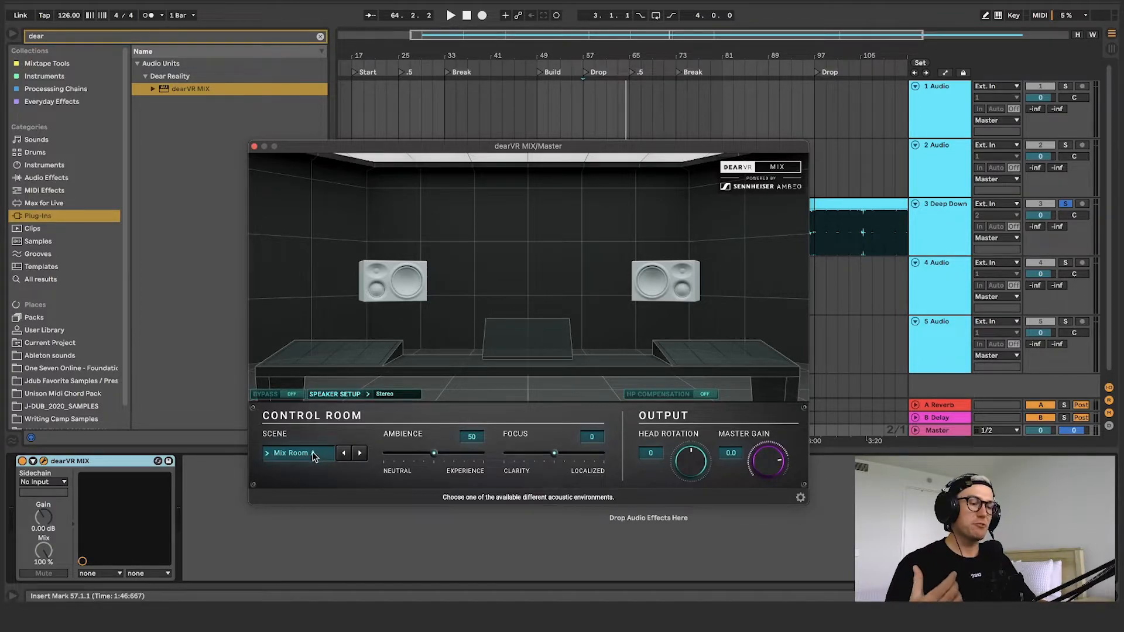
Audition the track from bar 57 in the Mix Room B and Car scenes
key("space")
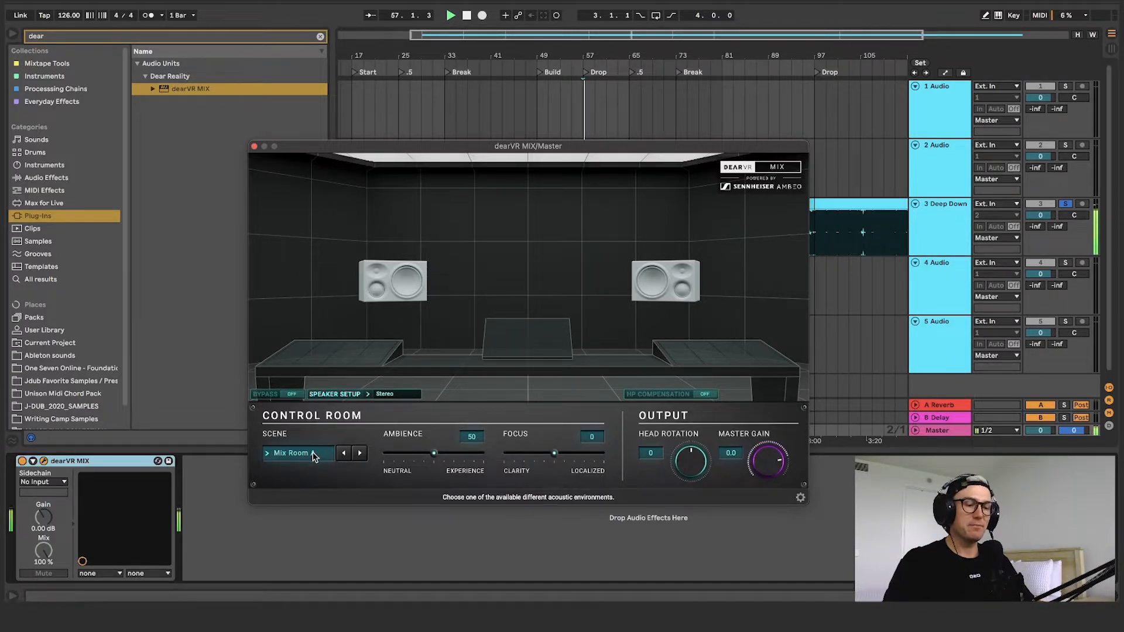
left_click(313, 453)
left_click(307, 327)
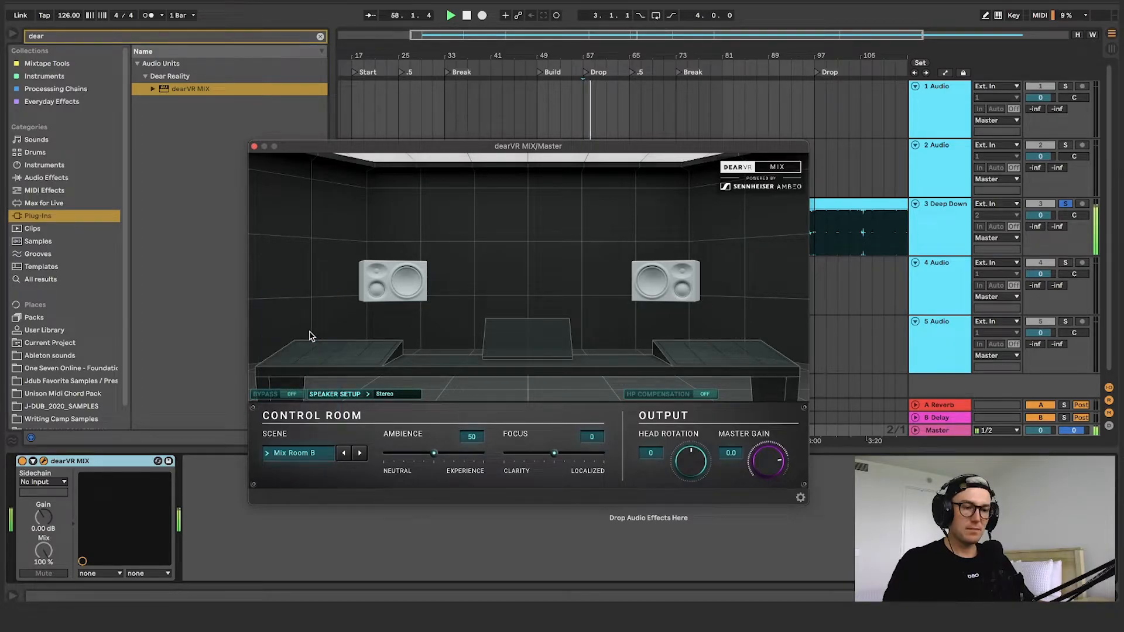
left_click(300, 450)
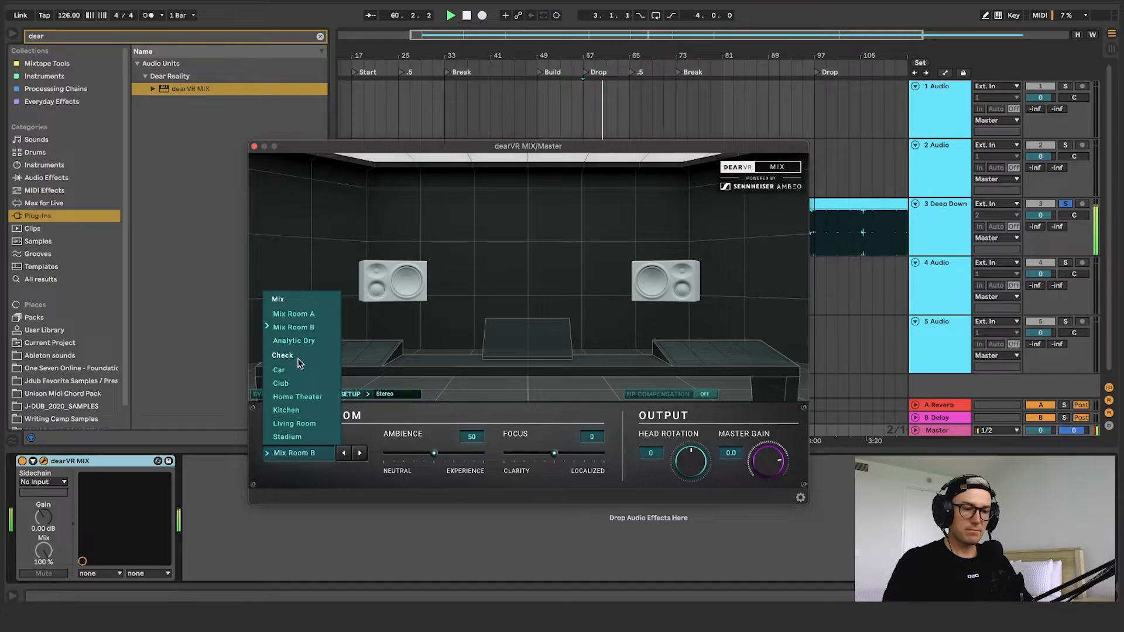
left_click(293, 370)
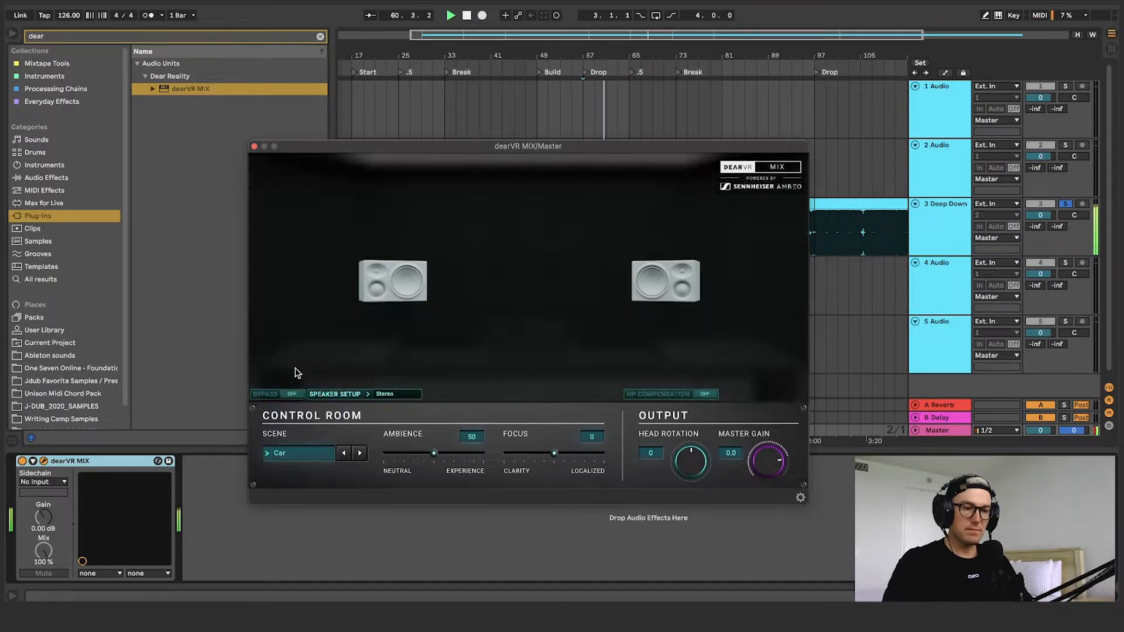
Audition the track in the Club scene and set the scene back to Mix Room A
key("space")
left_click(300, 454)
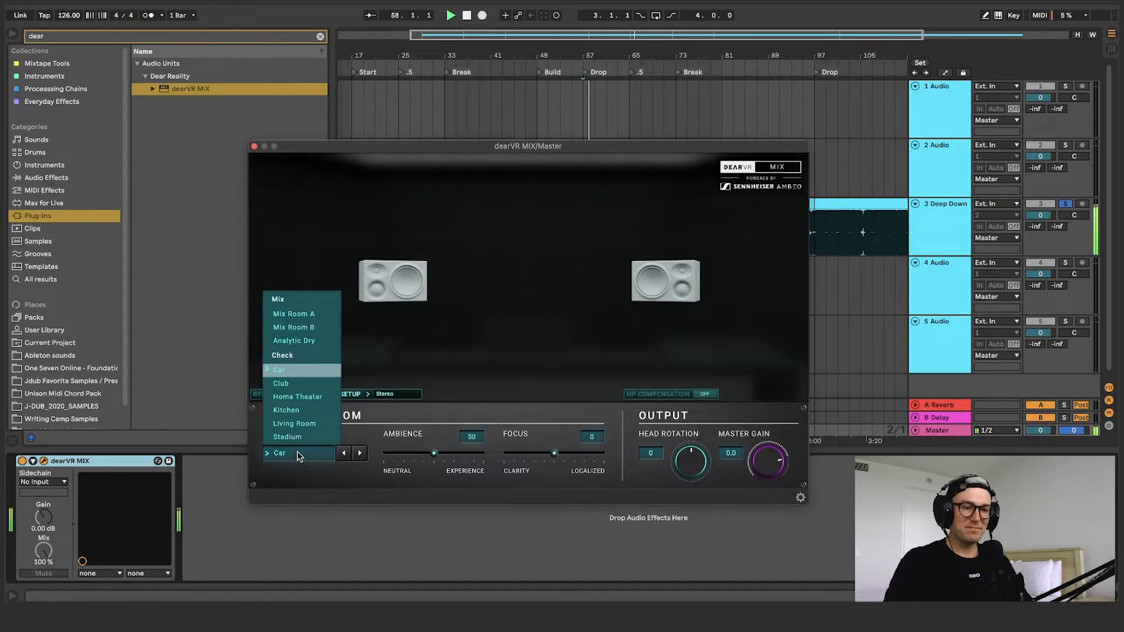
left_click(296, 385)
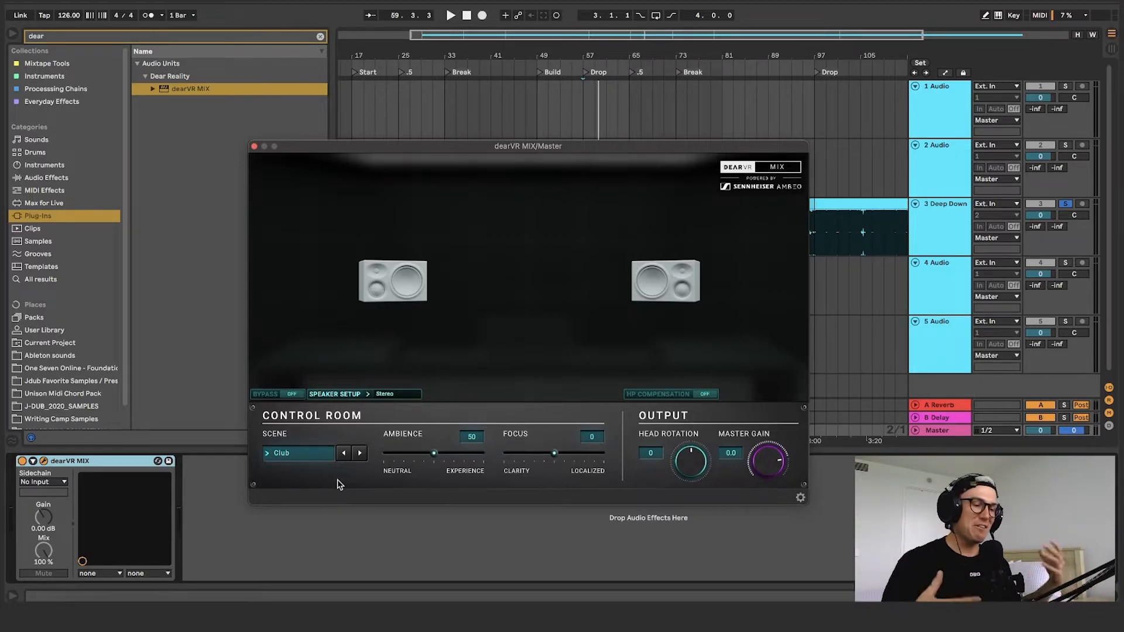
left_click(307, 462)
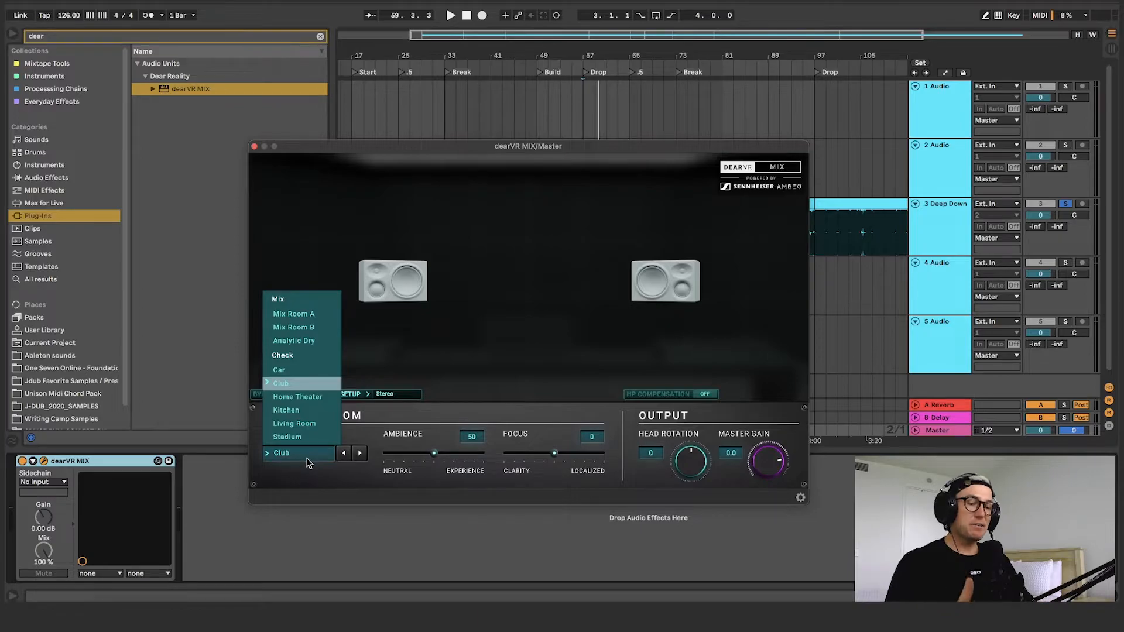
left_click(303, 321)
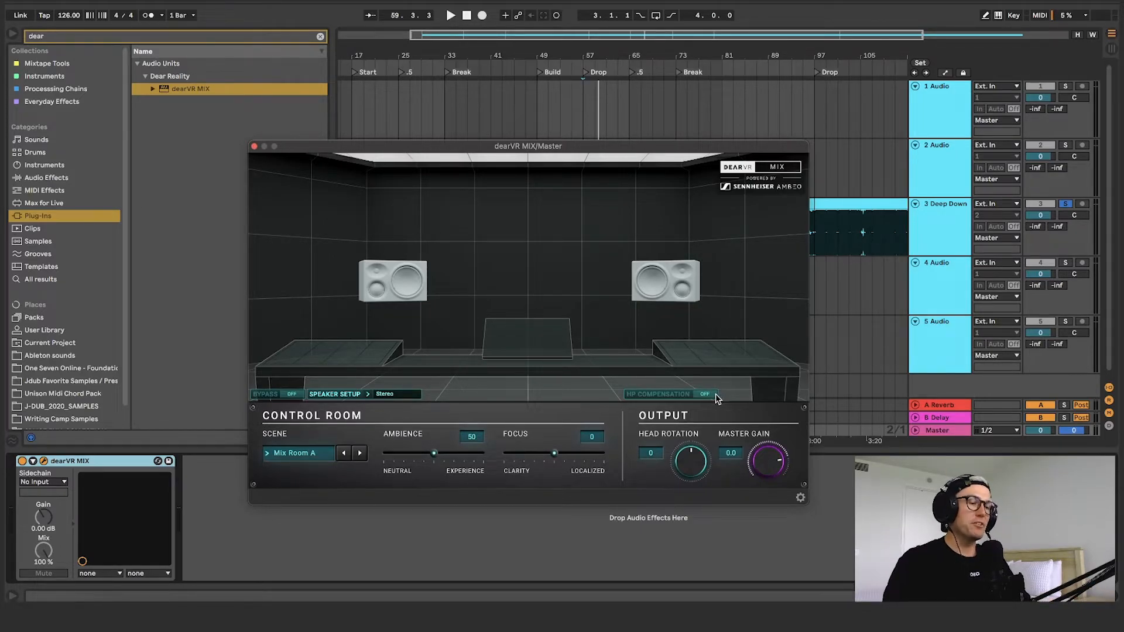
Enable headphone compensation for the Audeze LCD-X model and set its gain trim to 0.0
left_click(668, 394)
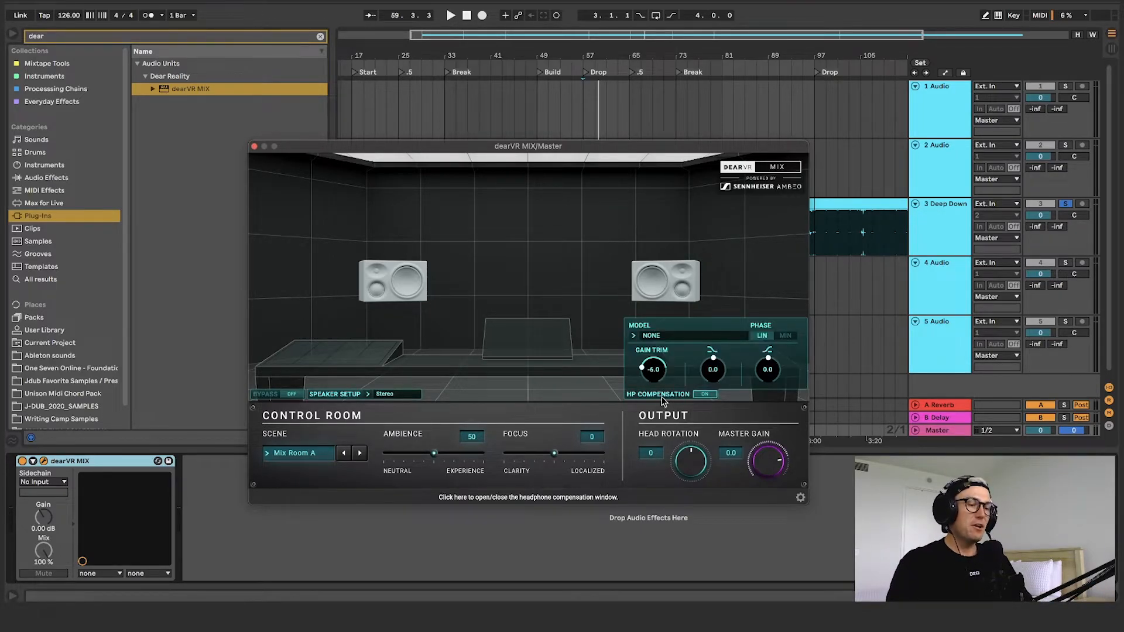
left_click(664, 336)
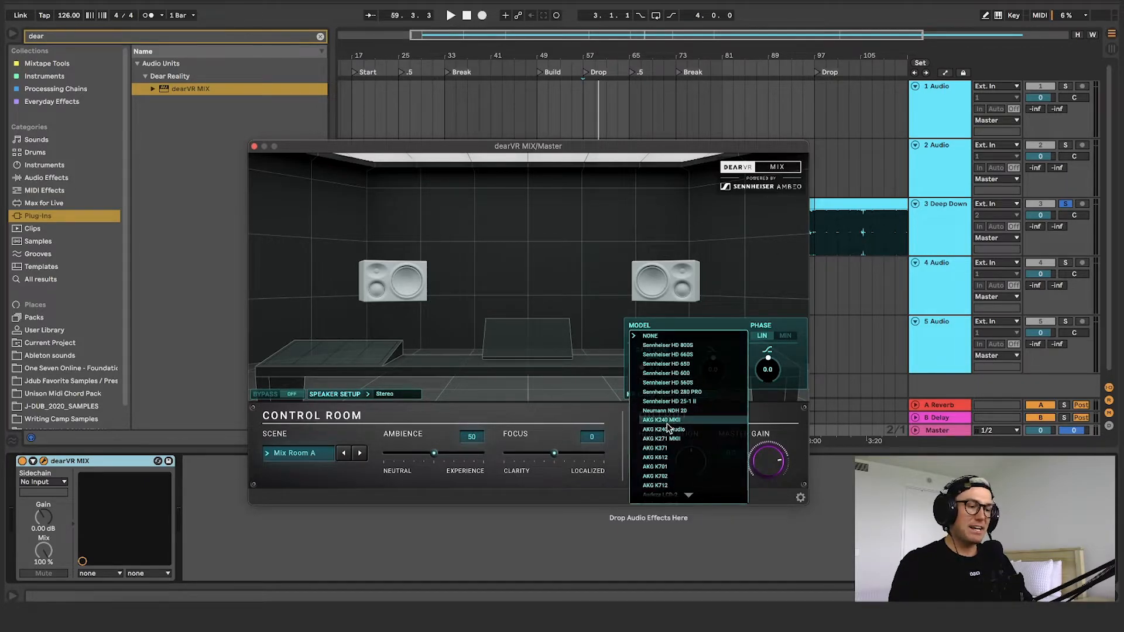
scroll(660, 477, "down", 3)
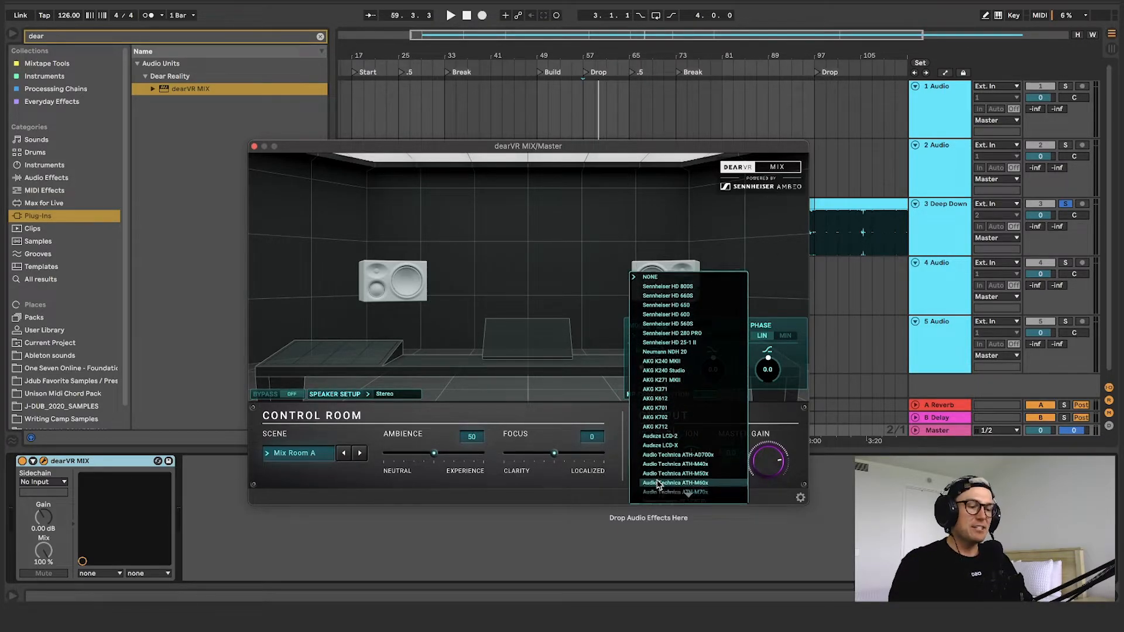
scroll(660, 485, "down", 3)
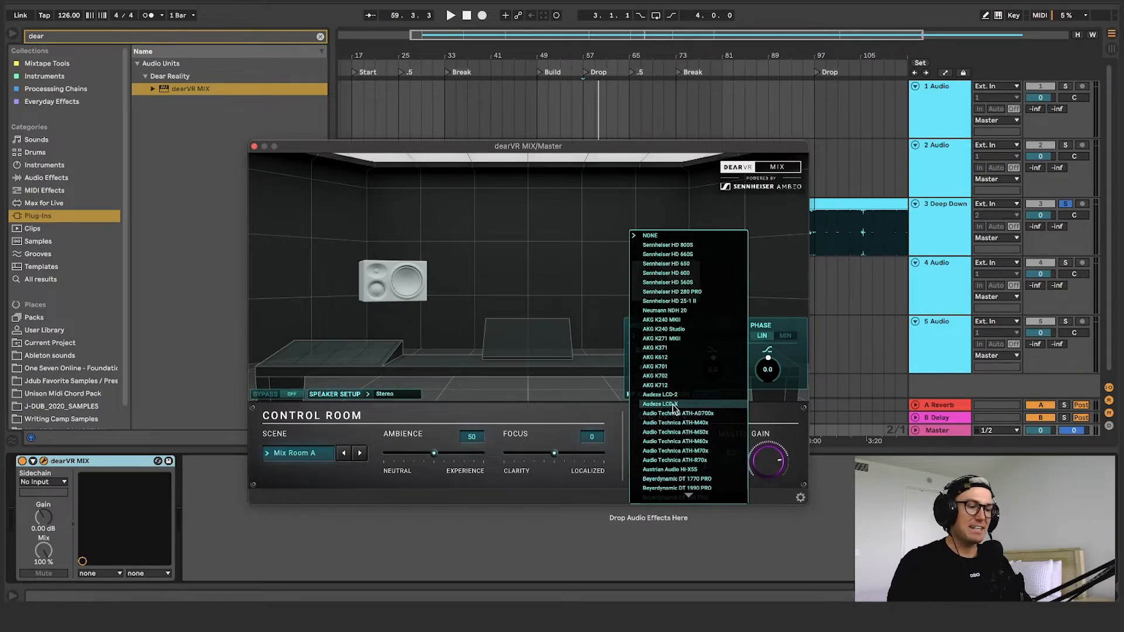
left_click(673, 405)
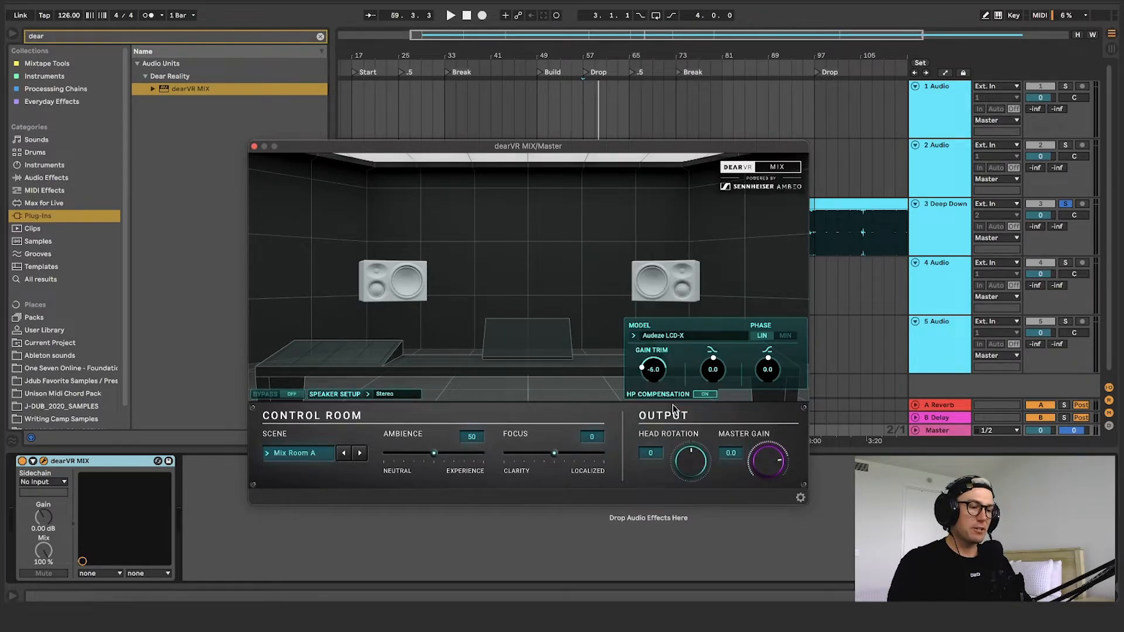
left_click_drag(649, 356, 679, 322)
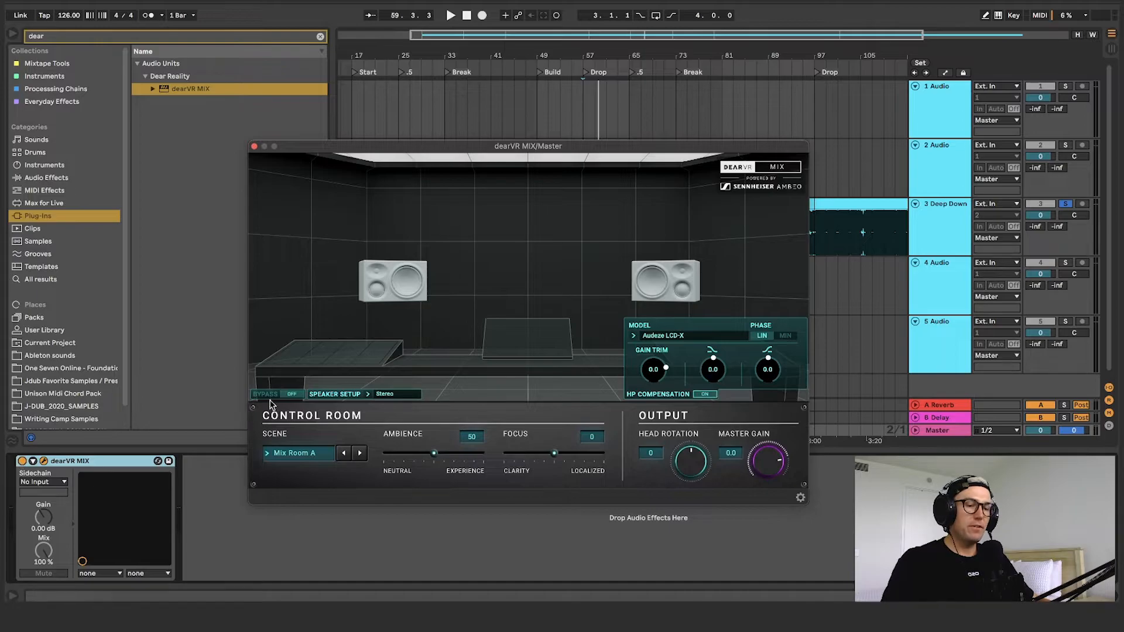
Play the track with dearVR MIX bypassed, and turn the bypass off to compare the compensated sound
left_click(291, 394)
key("space")
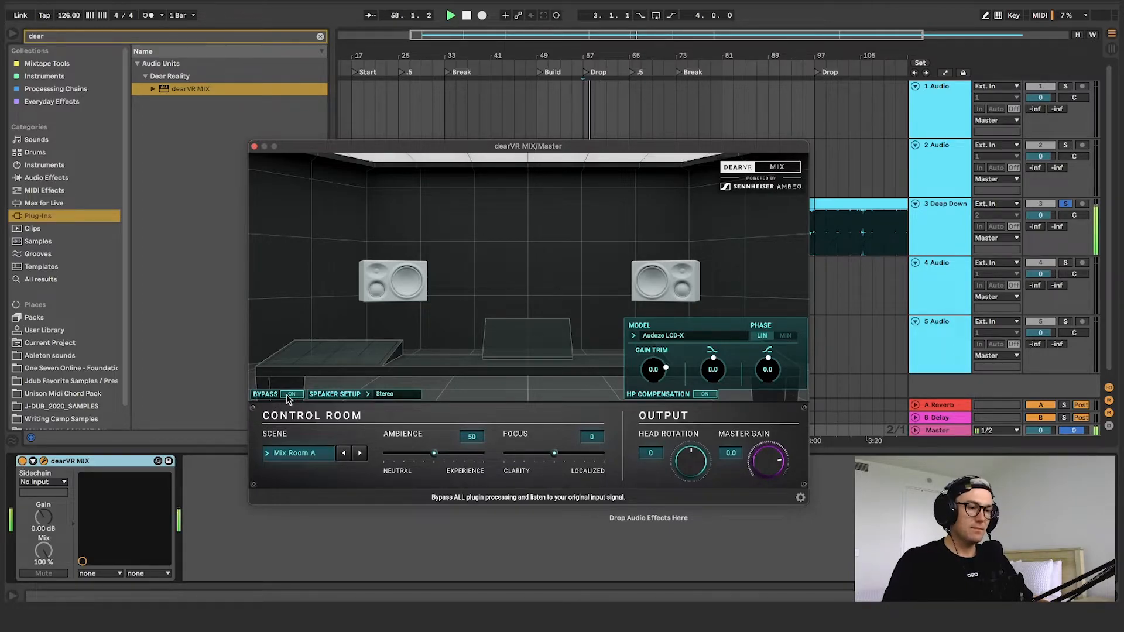
left_click(286, 396)
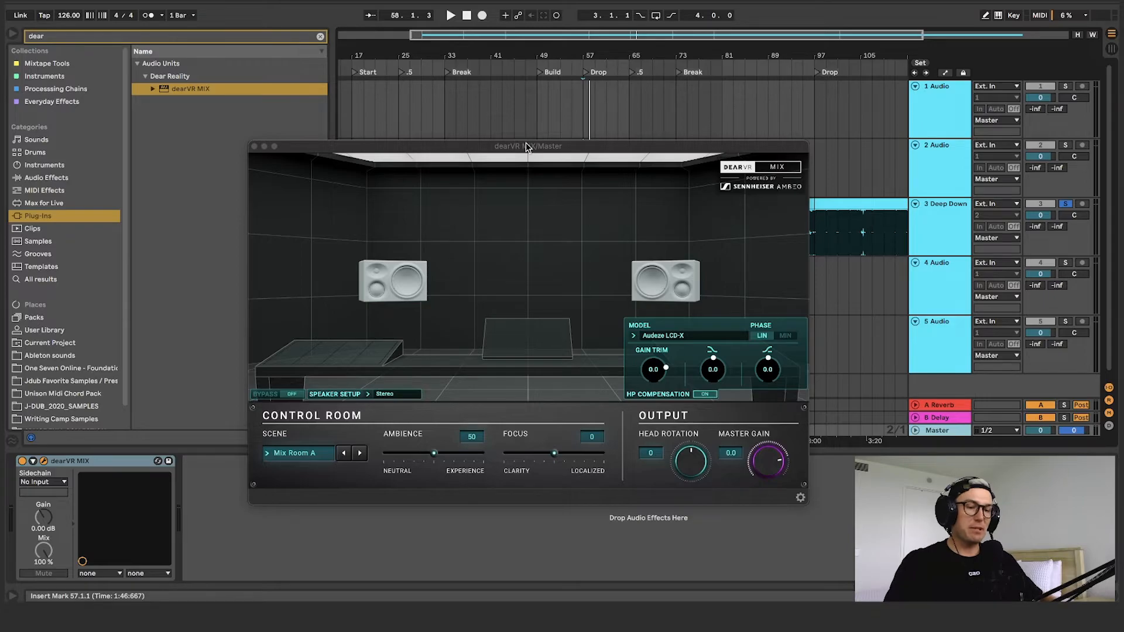
Audition the Ambience amount at 100 and at 0 during playback, and return it to 50
key("space")
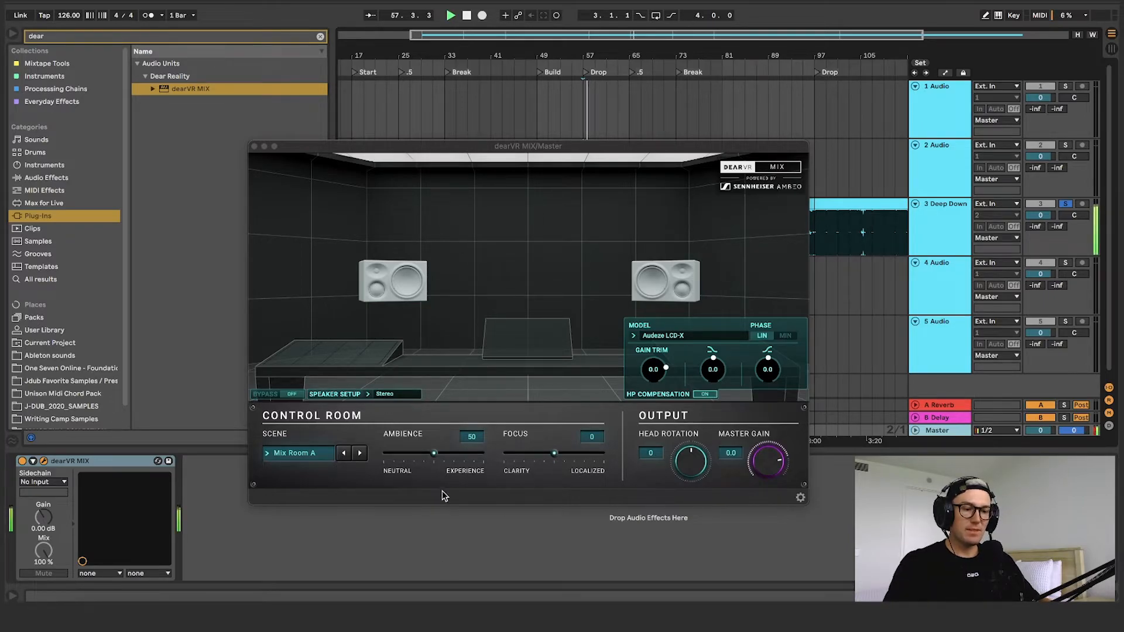
left_click_drag(433, 457, 481, 453)
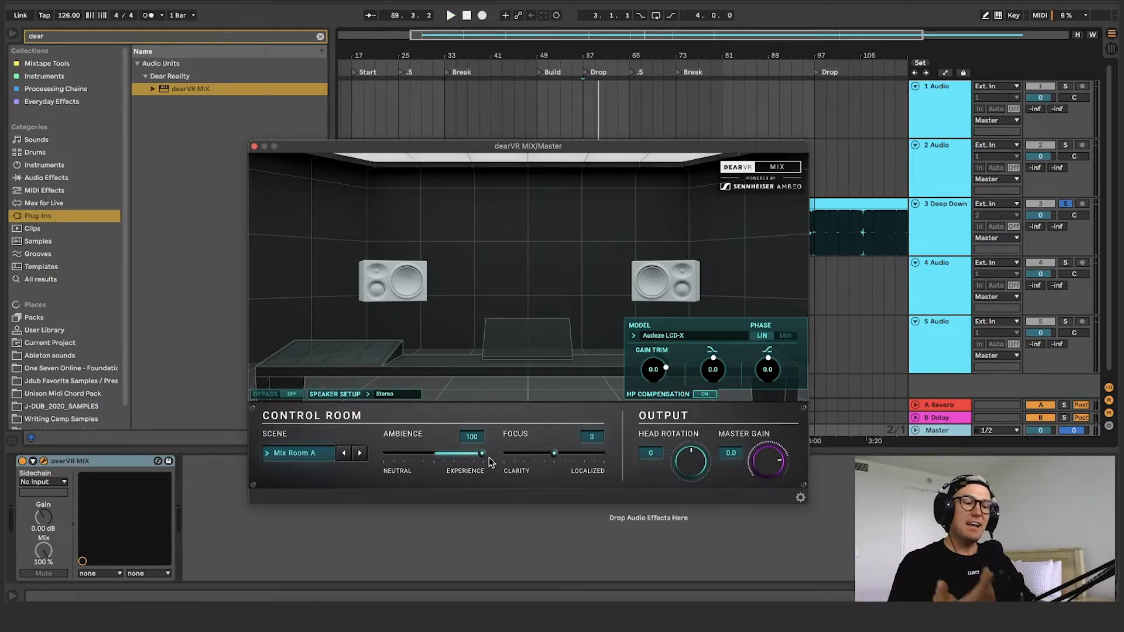
key("space")
left_click_drag(483, 453, 240, 463)
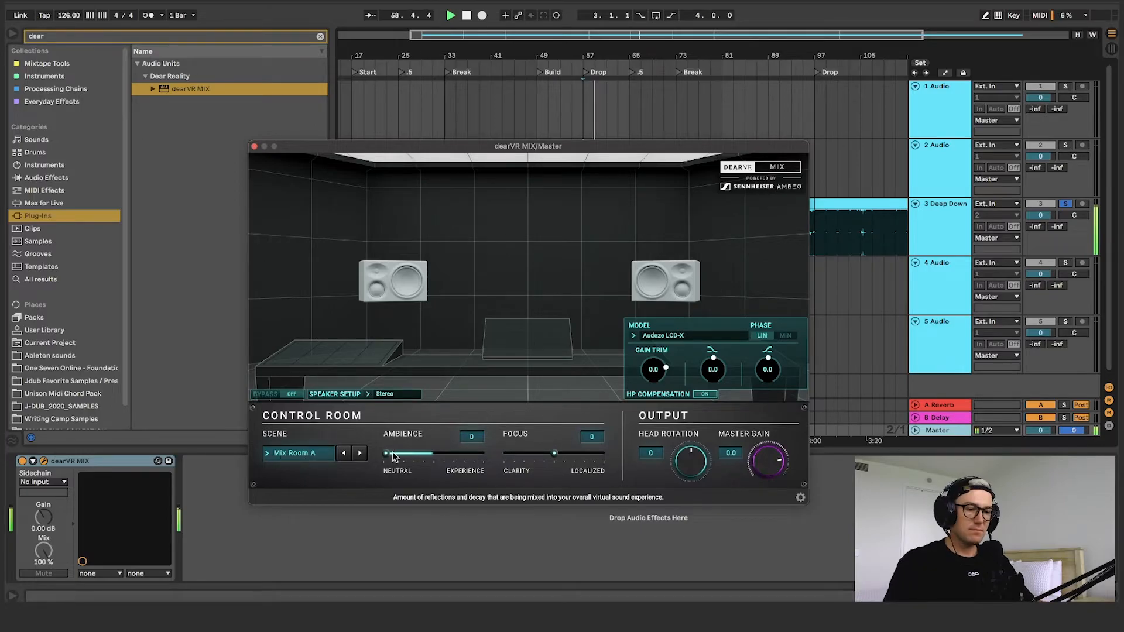
left_click_drag(385, 452, 432, 454)
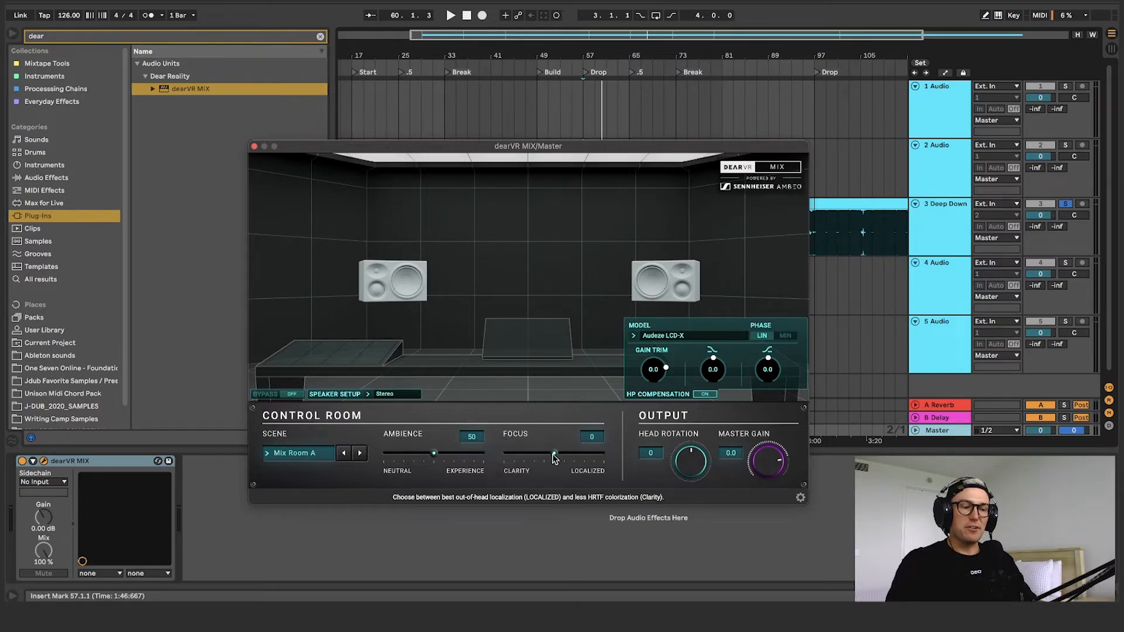
Audition the Focus amount at 100 and at -100 during playback, reset it to 0, and stop the track
left_click_drag(554, 453, 619, 457)
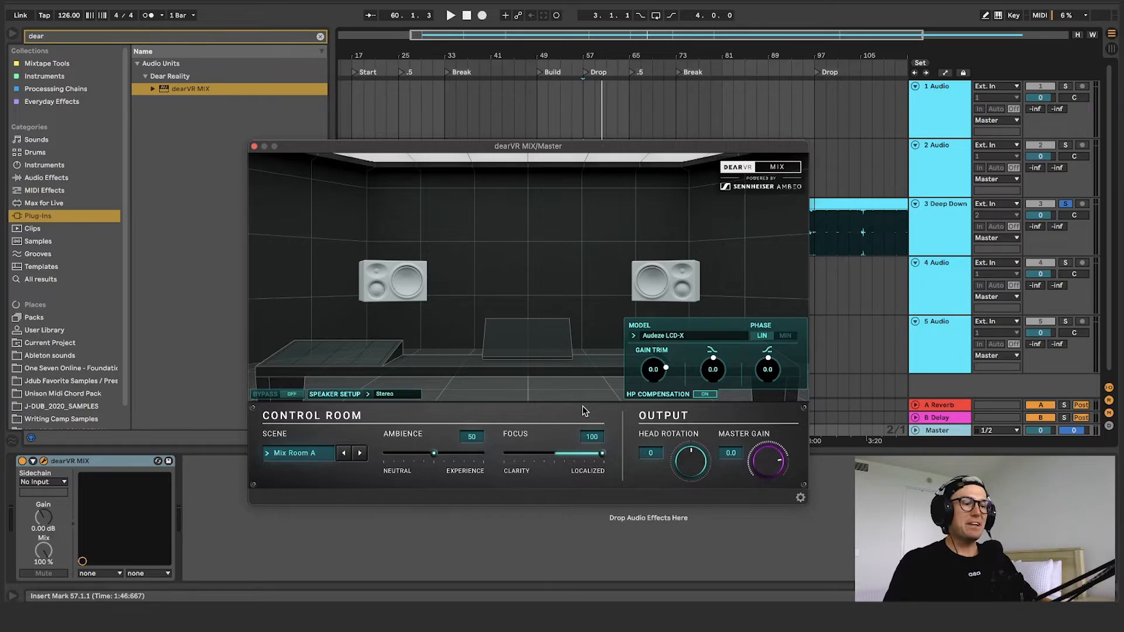
key("space")
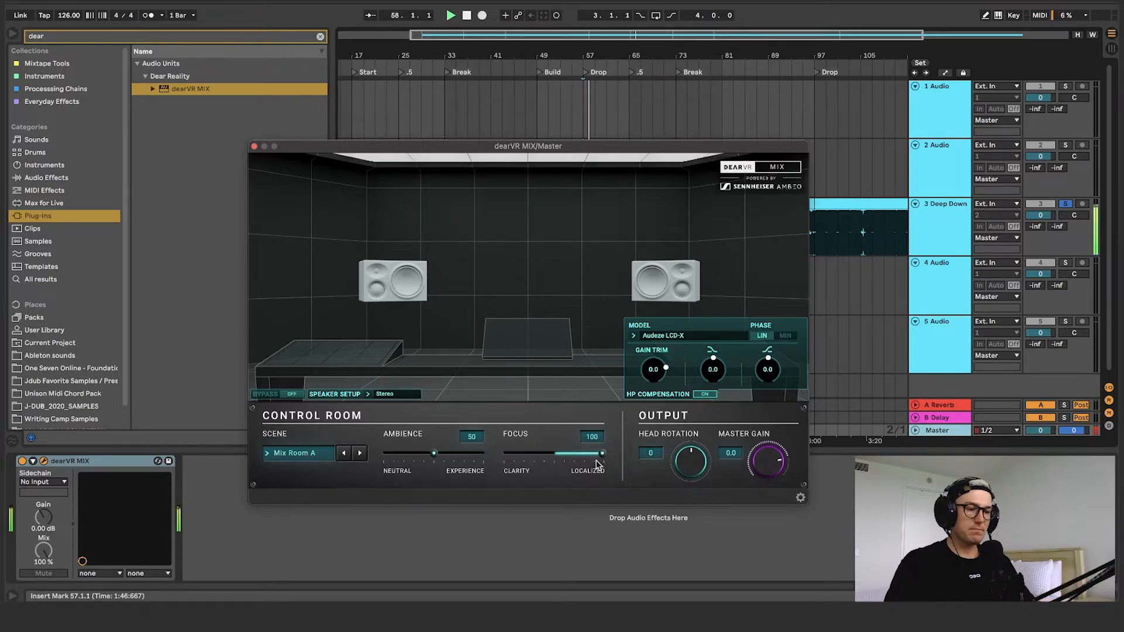
left_click_drag(601, 455, 550, 465)
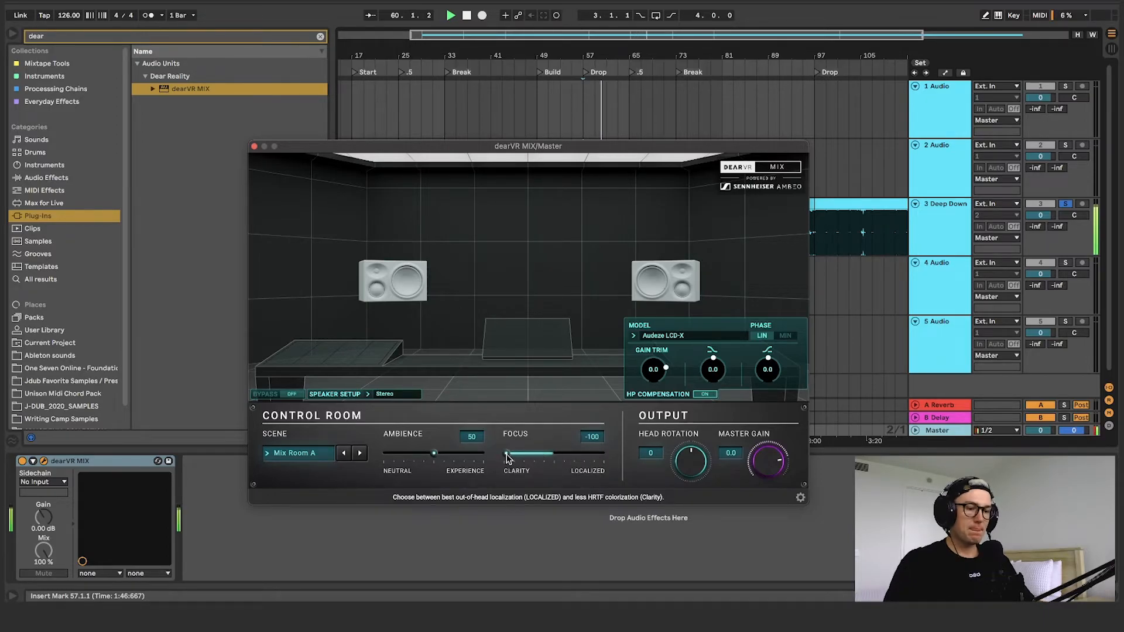
left_click_drag(506, 458, 603, 456)
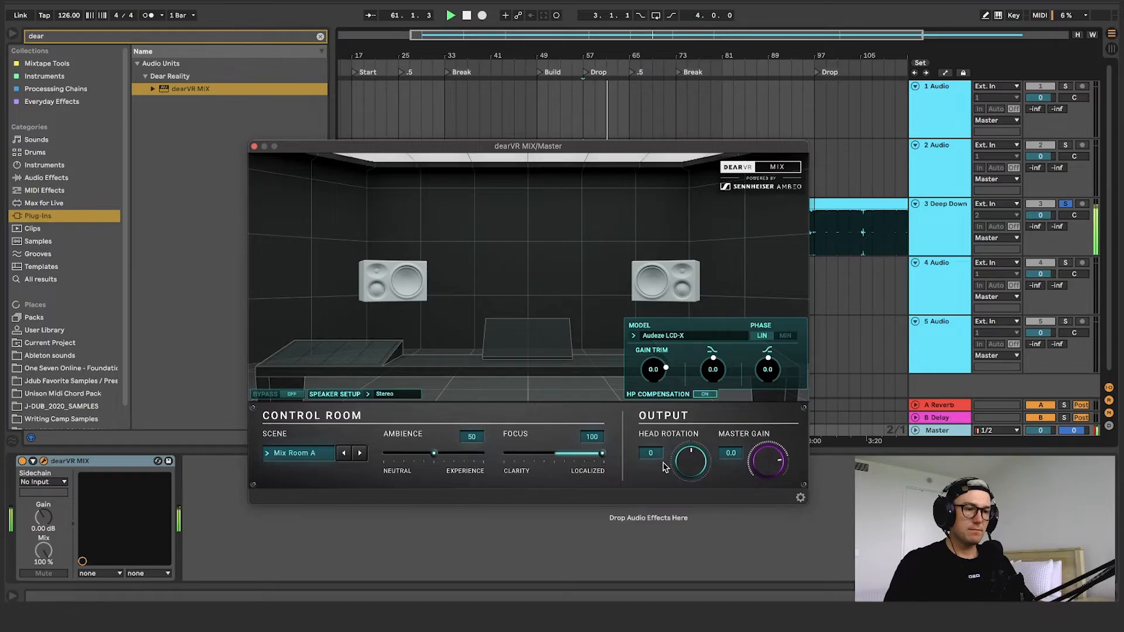
double_click(602, 454)
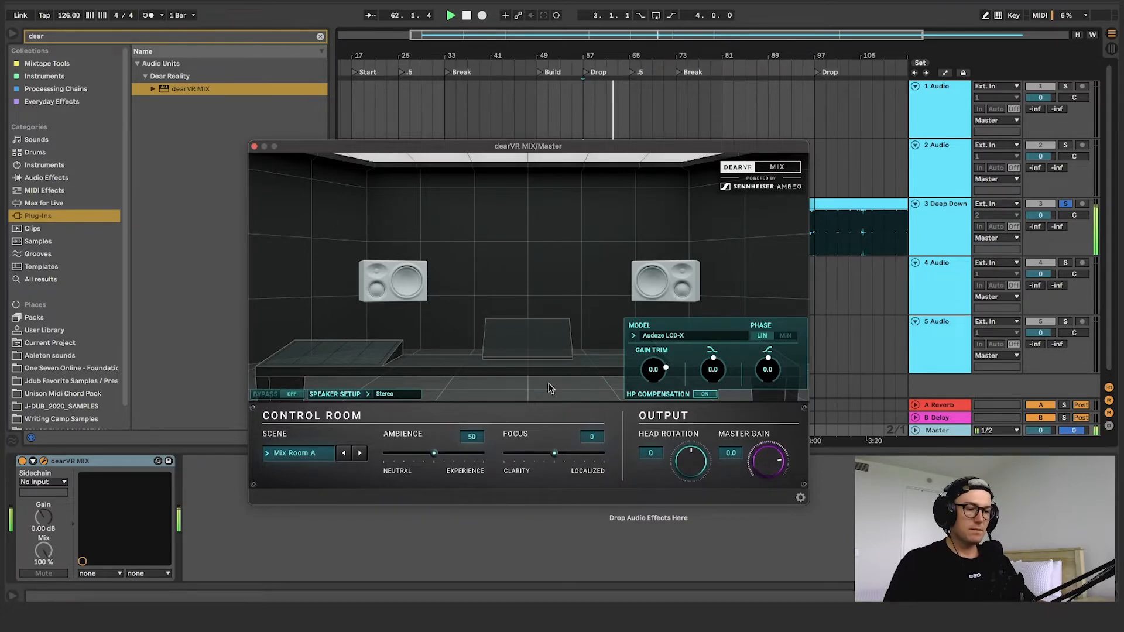
key("space")
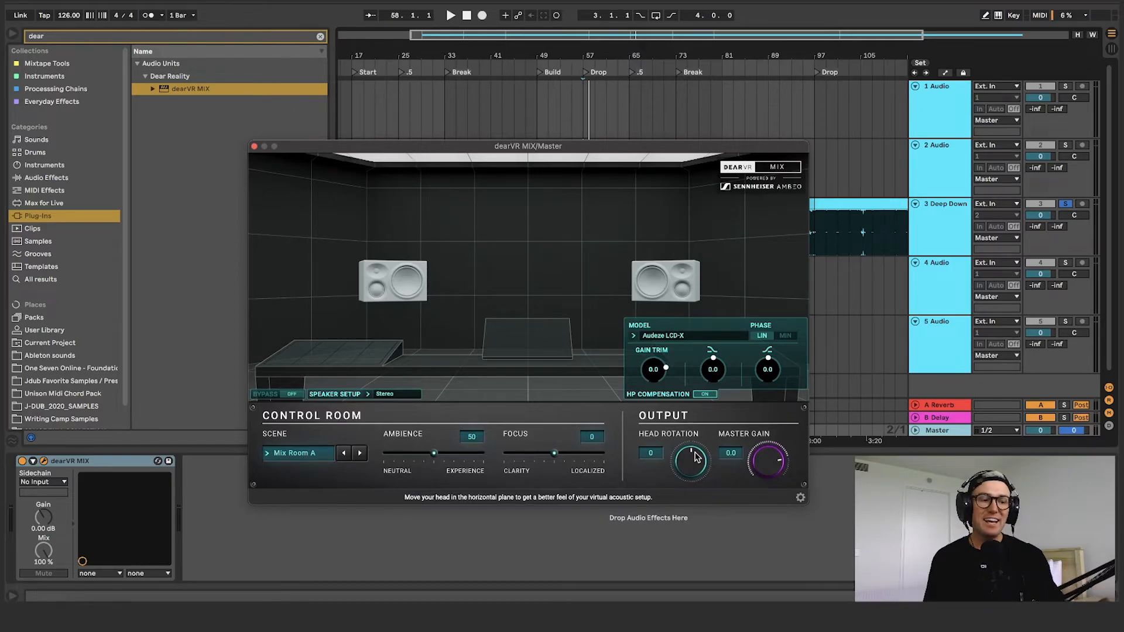
Try a head rotation of 34, bring it back to -1, and play the track
mouse_move(691, 456)
left_mouse_down()
mouse_move(708, 446)
mouse_move(663, 443)
mouse_move(683, 437)
left_mouse_up()
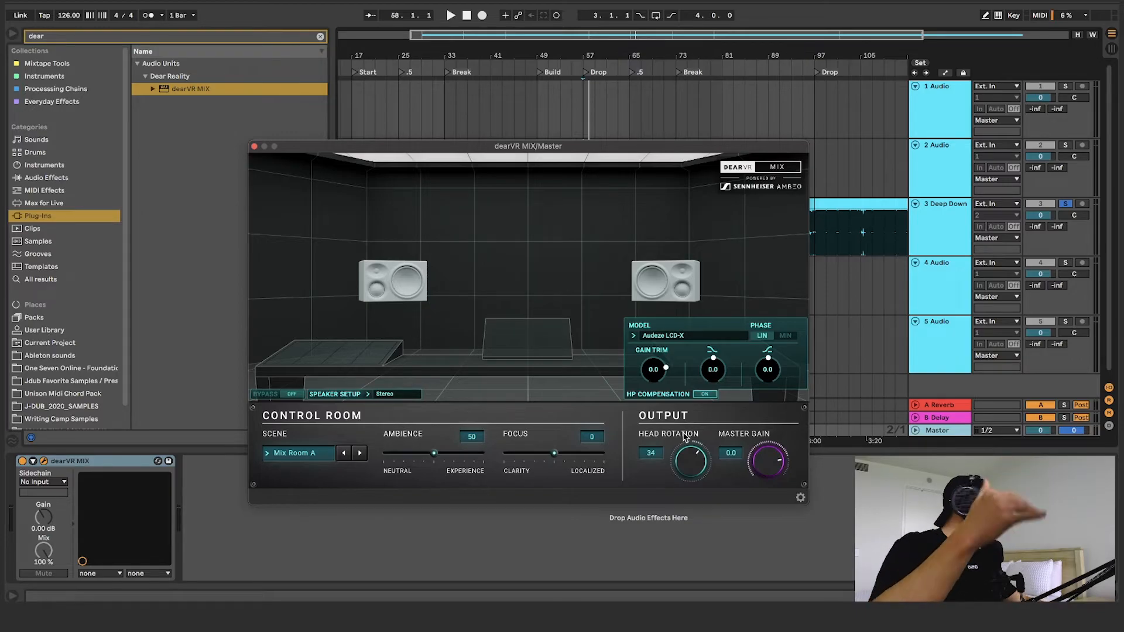
left_click_drag(700, 473, 659, 439)
key("space")
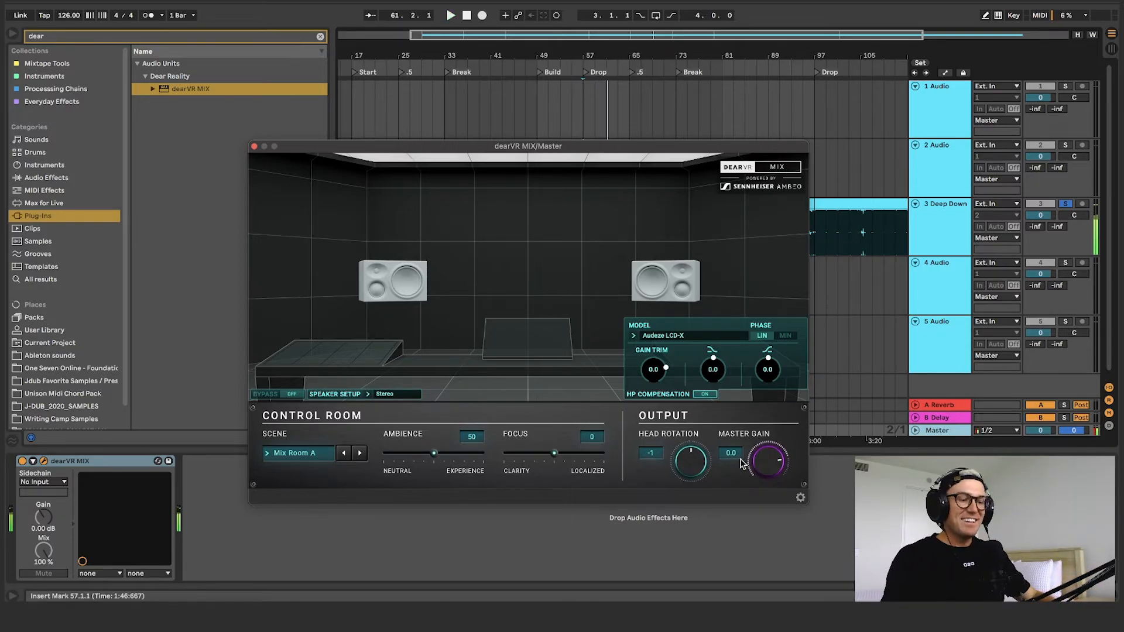